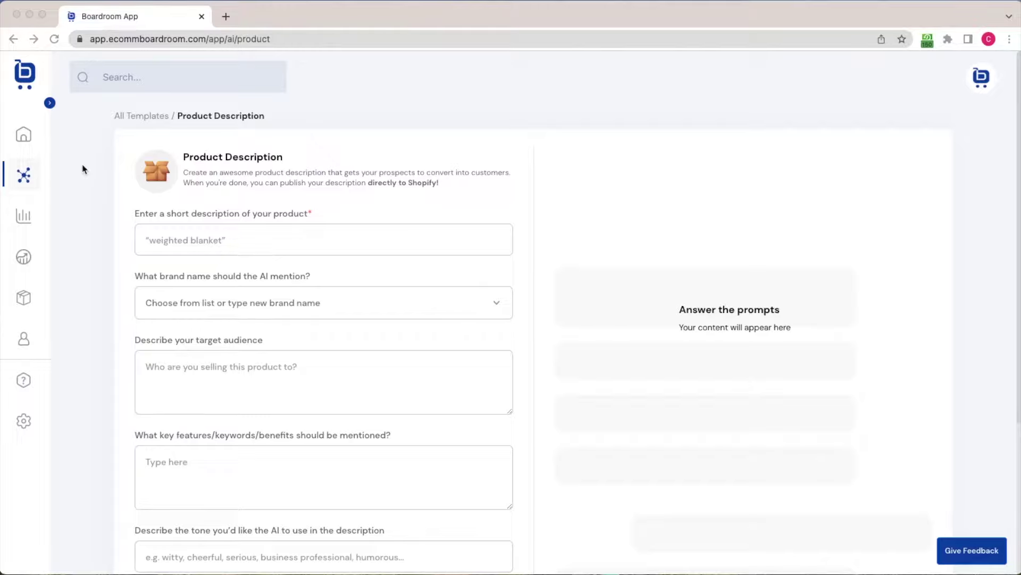
Enter the product as Underwater Snorkel with brand name Splashore
{"action": "left_click", "coordinate": [26, 177]}
{"action": "scroll", "coordinate": [973, 227], "scroll_direction": "down", "scroll_amount": 1}
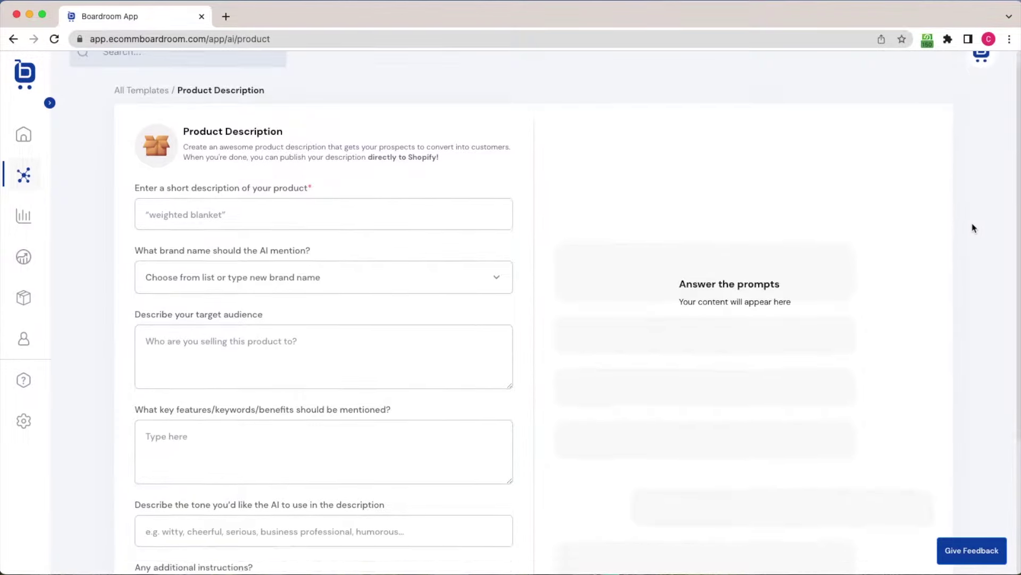
{"action": "scroll", "coordinate": [974, 227], "scroll_direction": "down", "scroll_amount": 2}
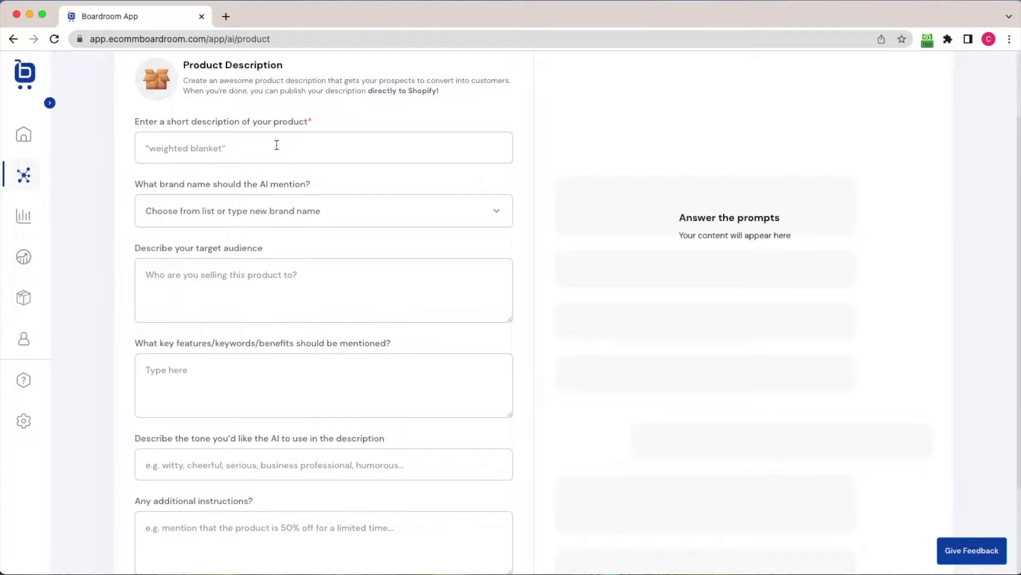
{"action": "left_click", "coordinate": [276, 144]}
{"action": "type", "text": "Unde"}
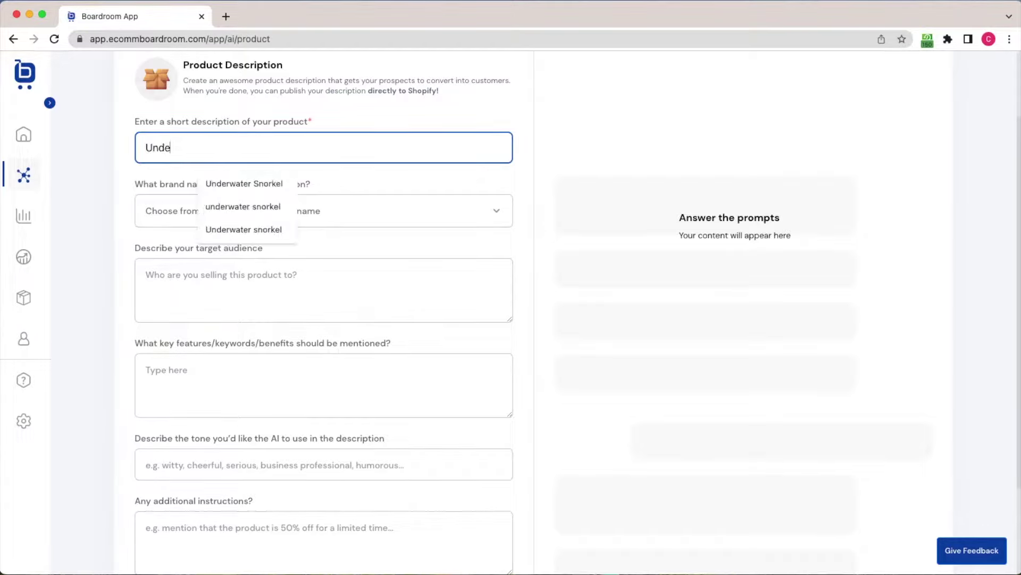
{"action": "type", "text": "rwater Snorkel"}
{"action": "key", "text": "Tab"}
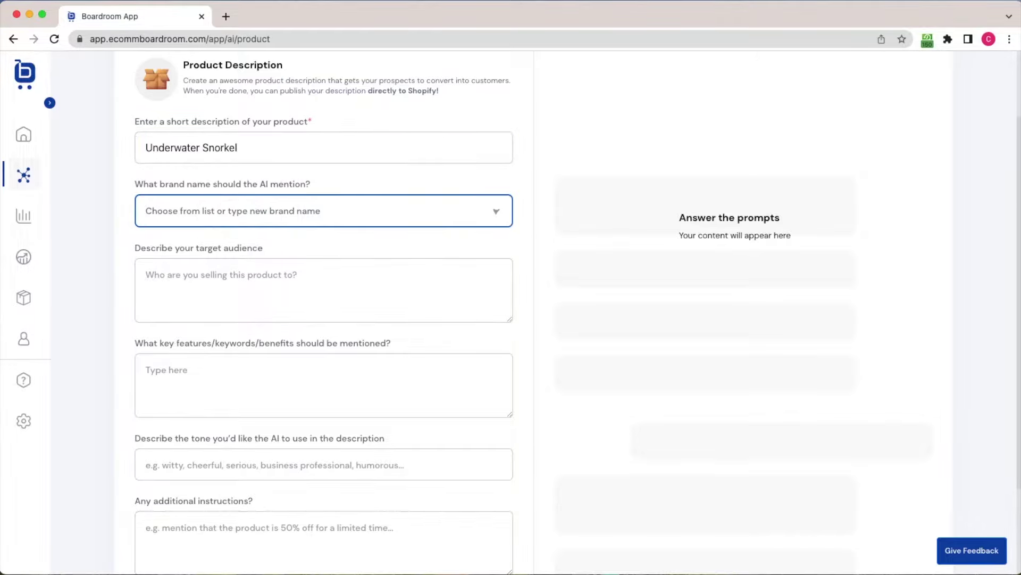
{"action": "type", "text": "Splashore"}
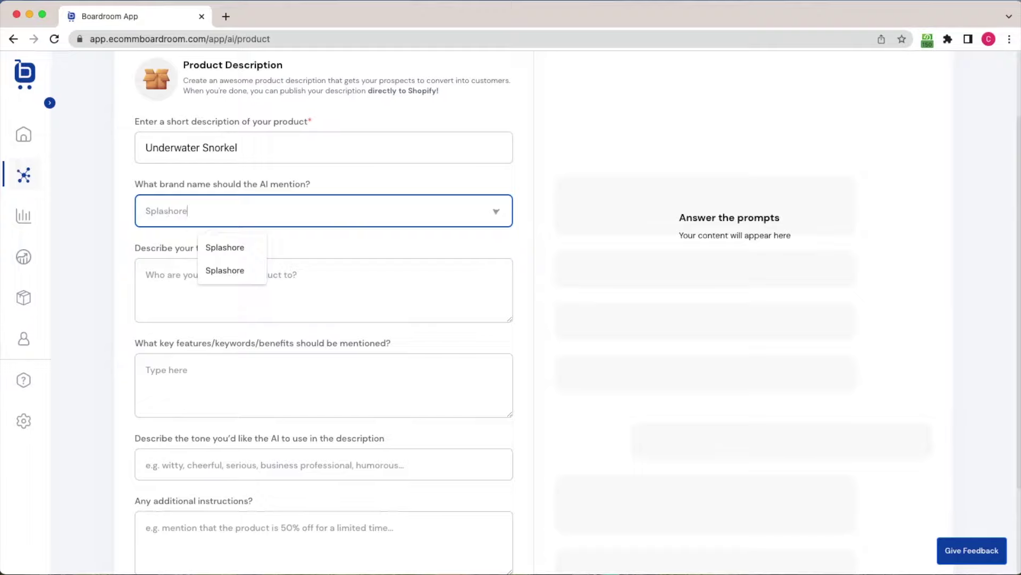
{"action": "key", "text": "Tab"}
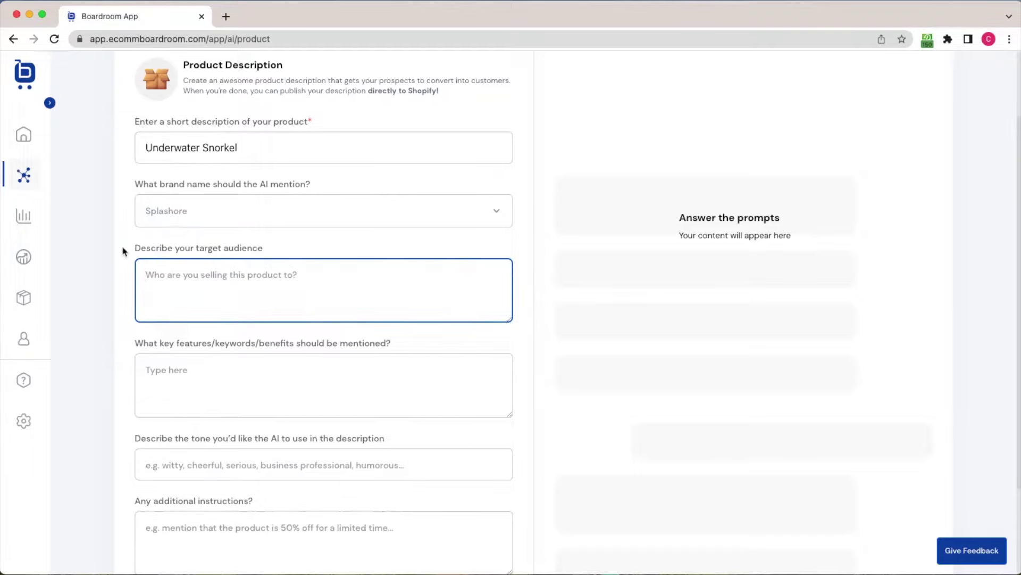
Set the audience to Outdoor enthusiasts and list the no-fog, easy-assembly, fearless-diving features
{"action": "type", "text": "Outdoor en"}
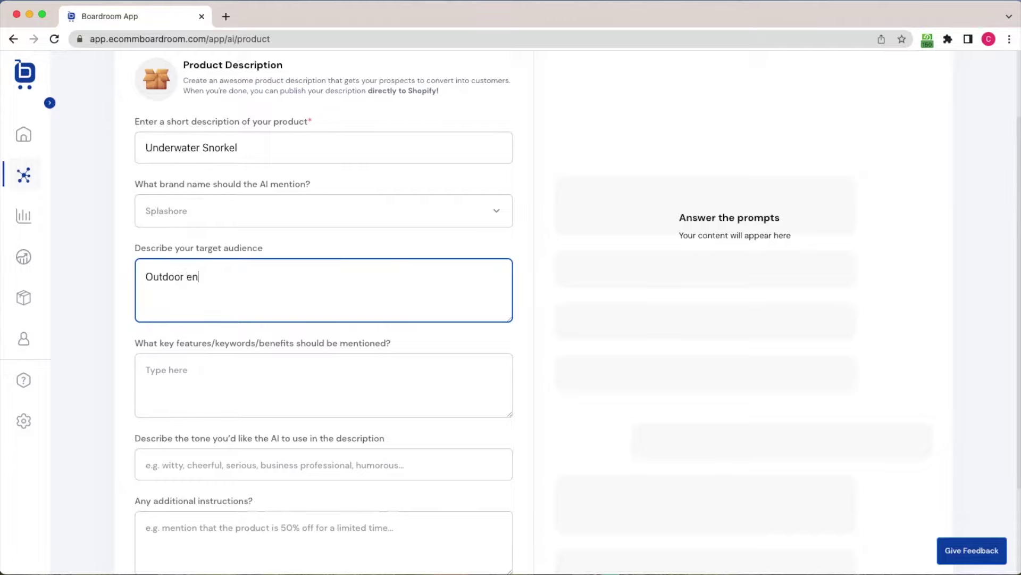
{"action": "type", "text": "thusiasts"}
{"action": "left_click", "coordinate": [146, 370]}
{"action": "scroll", "coordinate": [171, 281], "scroll_direction": "down", "scroll_amount": 4}
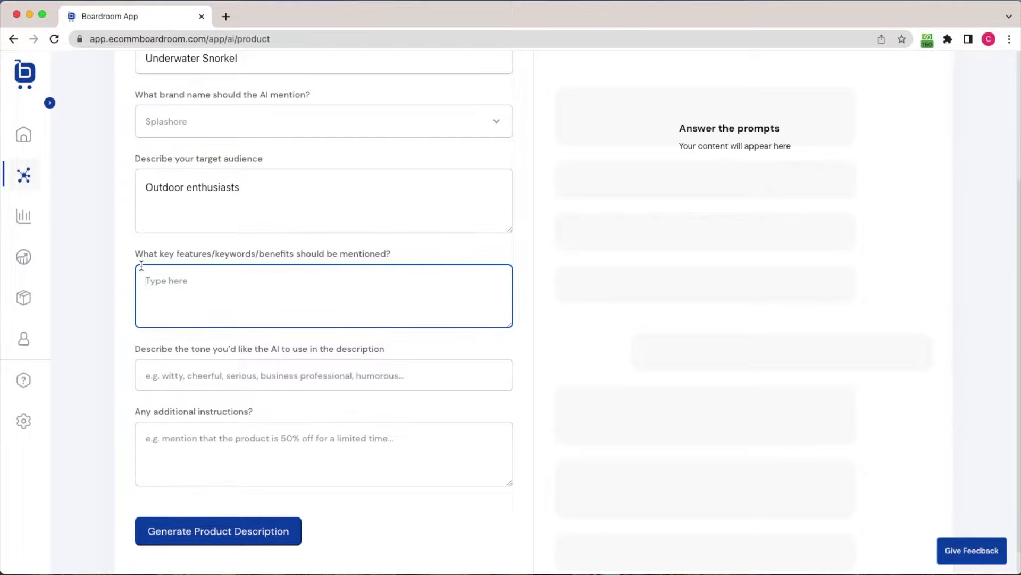
{"action": "type", "text": "No fog mask, easy to a"}
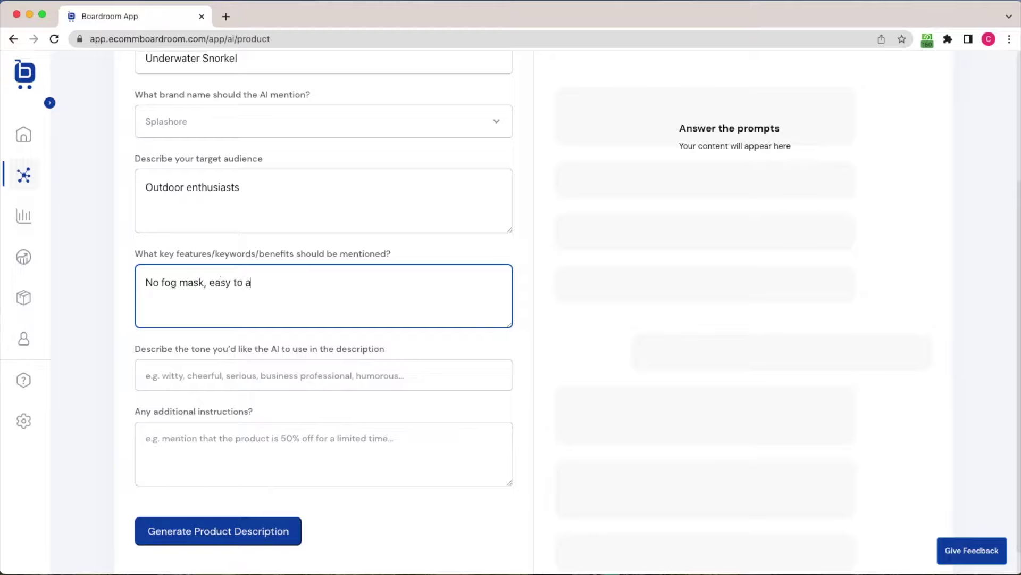
{"action": "type", "text": "ssemble, and allows you to"}
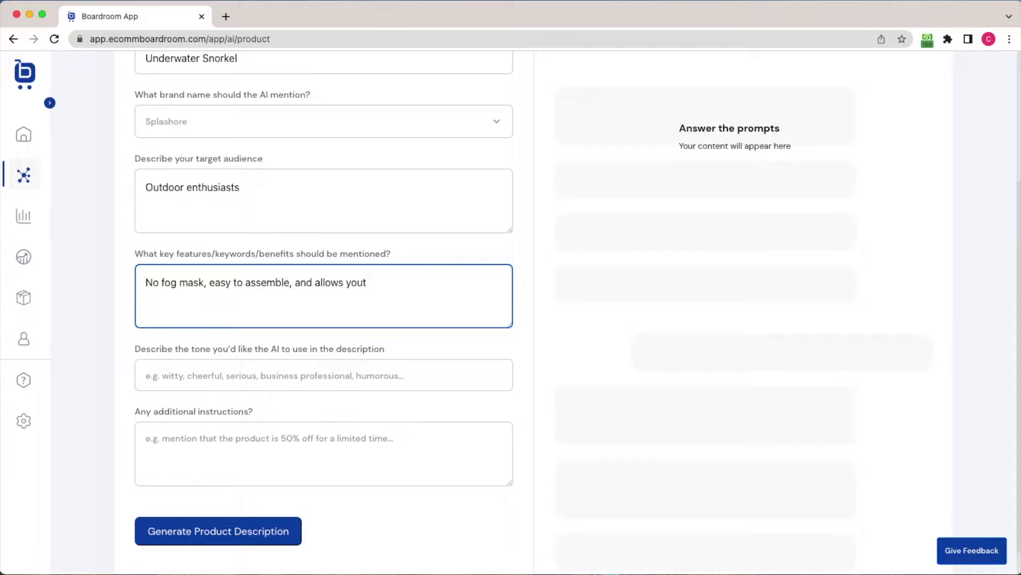
{"action": "type", "text": " dive without fear"}
{"action": "left_click", "coordinate": [145, 375]}
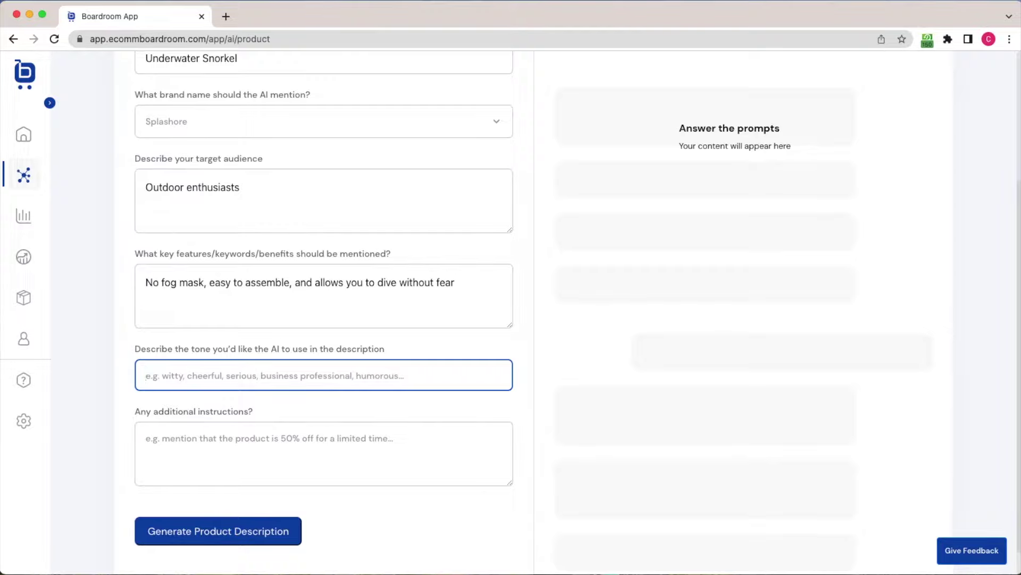
Set the description tone to Energetic
{"action": "type", "text": "Energetic"}
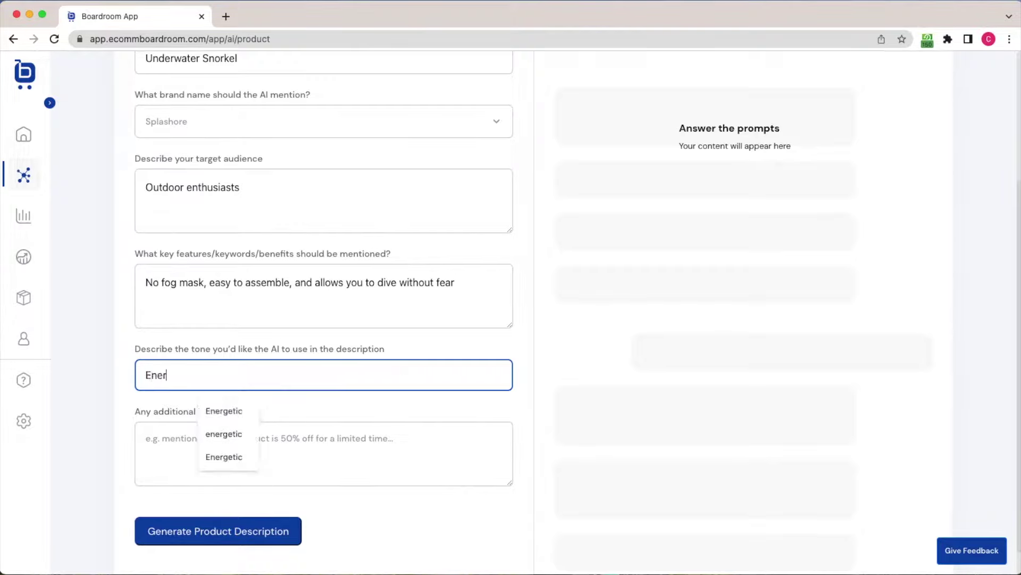
{"action": "left_click", "coordinate": [319, 452]}
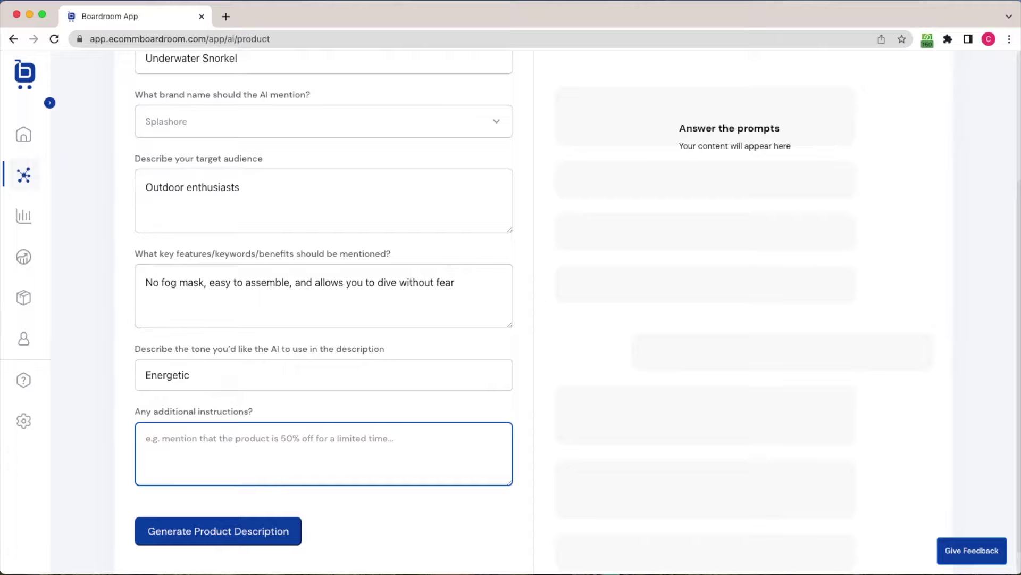
Add the instruction 'Limit it to 50 words' and generate the product description
{"action": "type", "text": "L"}
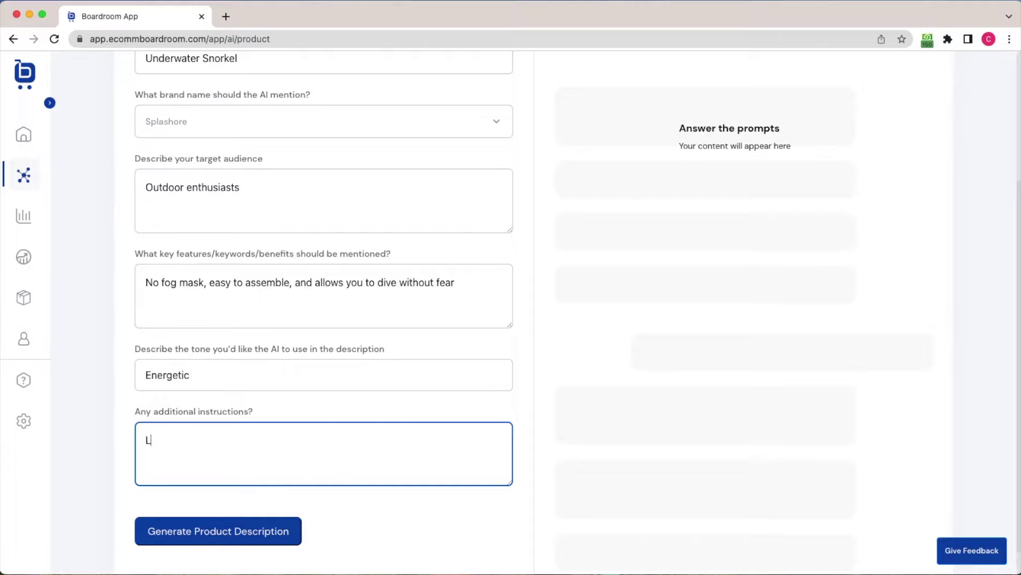
{"action": "type", "text": "imit it to 50 words"}
{"action": "scroll", "coordinate": [209, 183], "scroll_direction": "up", "scroll_amount": 3}
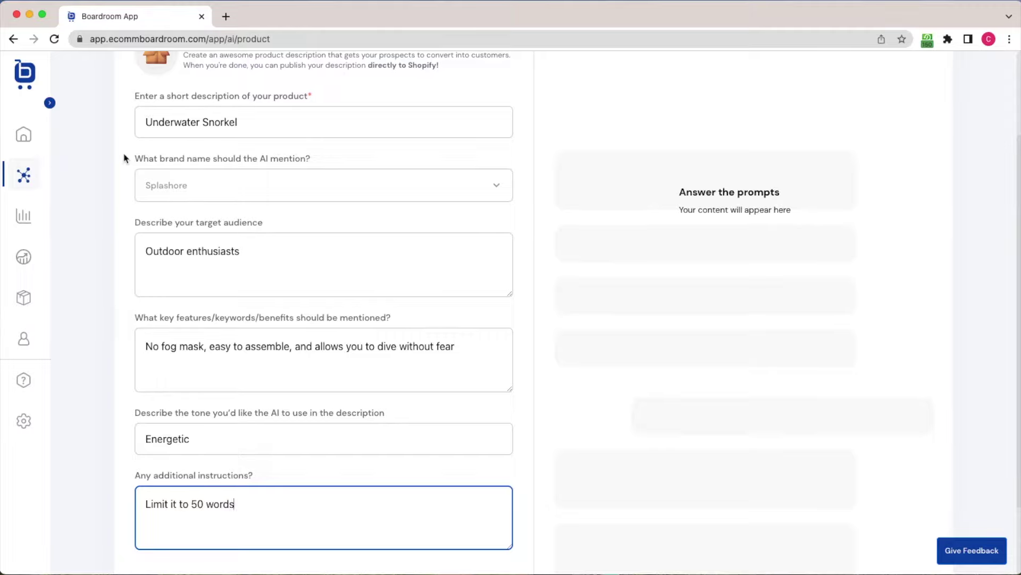
{"action": "scroll", "coordinate": [124, 158], "scroll_direction": "down", "scroll_amount": 4}
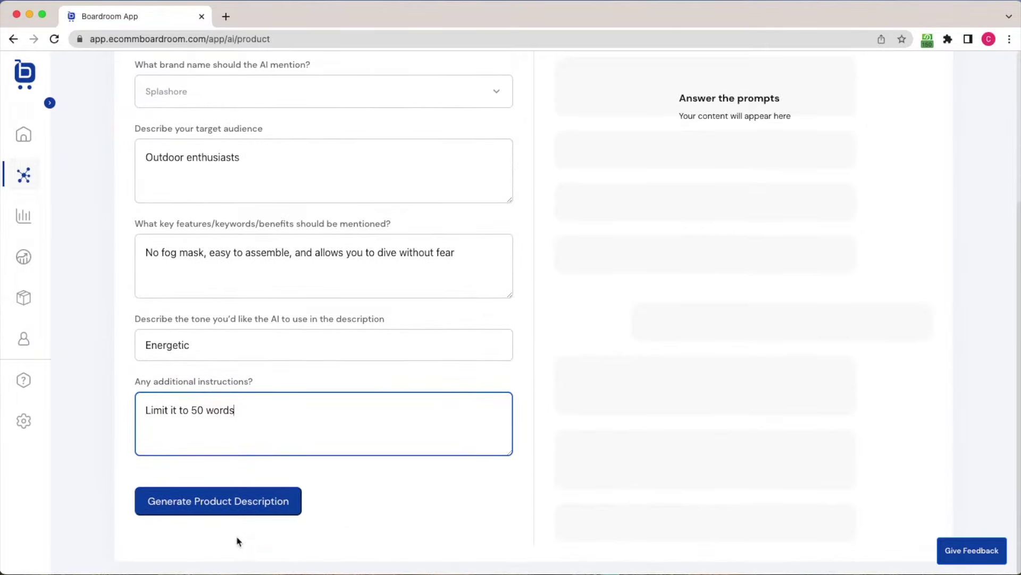
{"action": "left_click", "coordinate": [244, 510]}
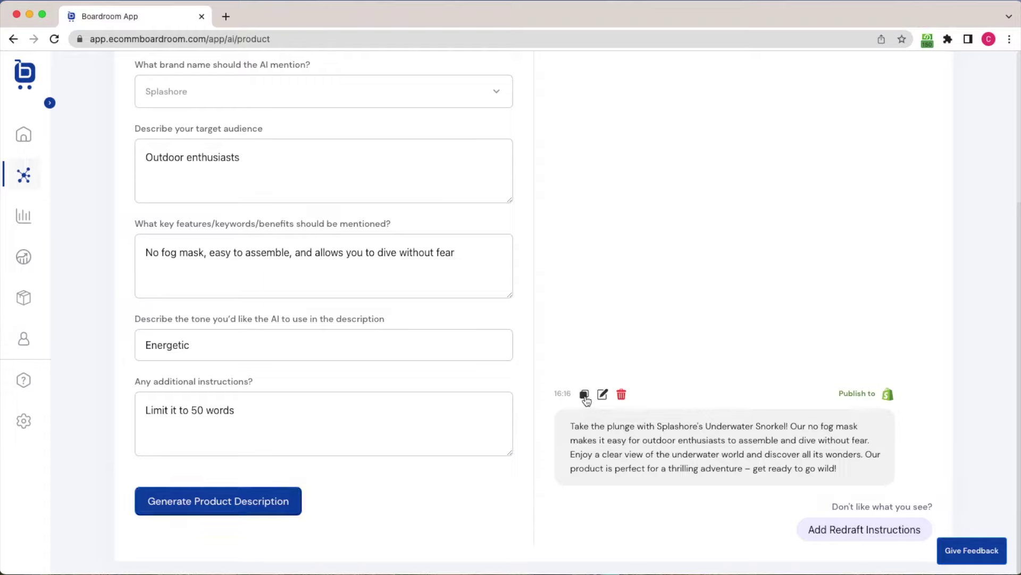
{"action": "left_click", "coordinate": [621, 395]}
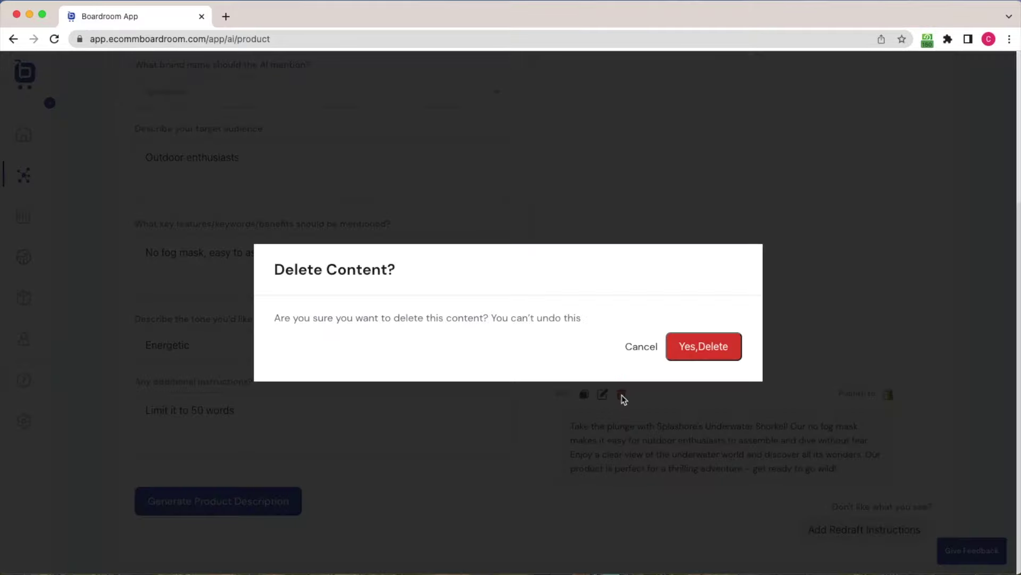
{"action": "left_click", "coordinate": [642, 347]}
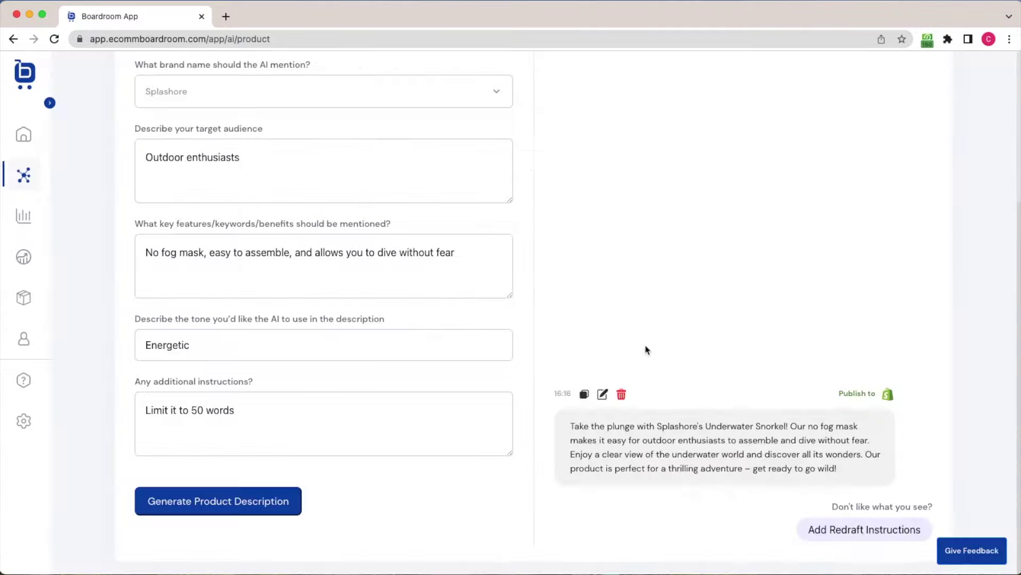
{"action": "left_click", "coordinate": [602, 396]}
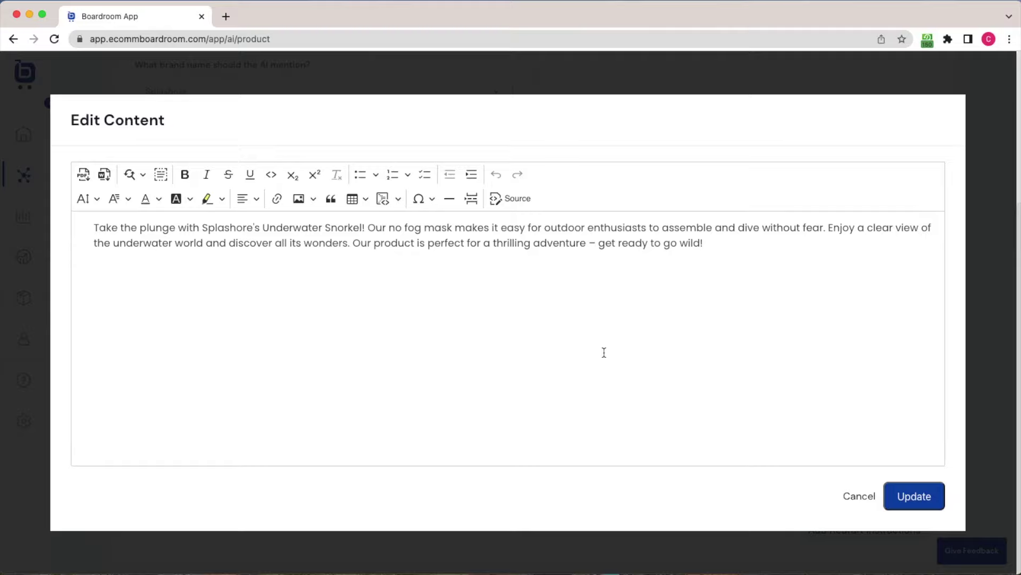
Make the word Splashore's bold in the generated description
{"action": "left_click", "coordinate": [230, 228]}
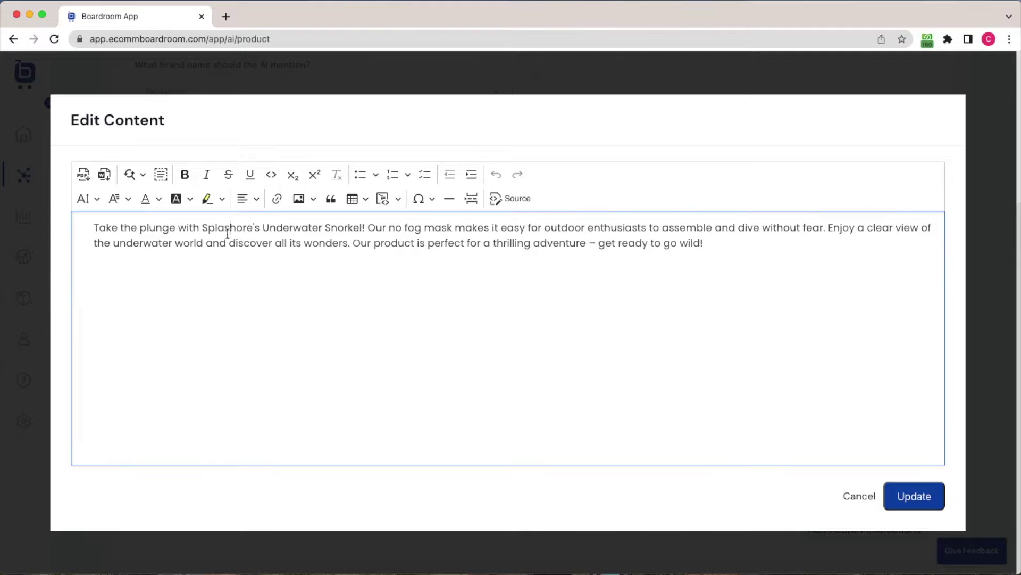
{"action": "double_click", "coordinate": [230, 228]}
{"action": "left_click", "coordinate": [185, 174]}
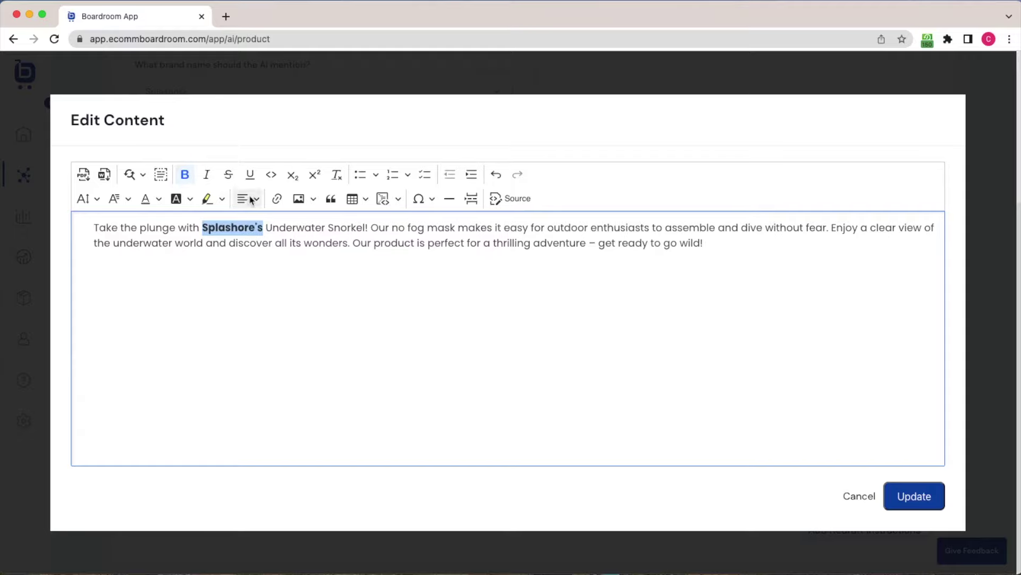
{"action": "left_click", "coordinate": [758, 251]}
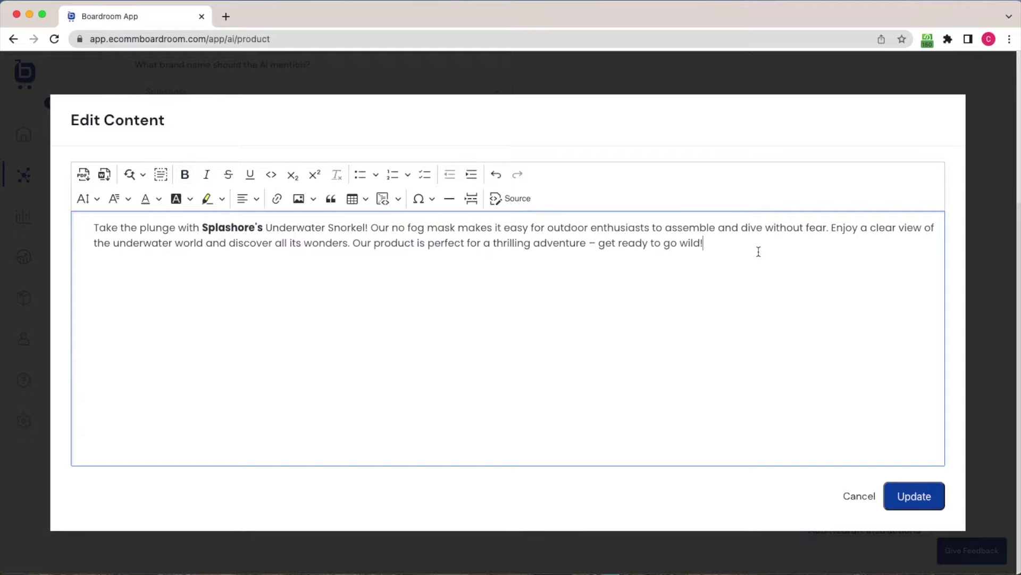
Cancel the image-from-URL popup, save the edited description, and bring up Publish to Shopify
{"action": "left_click", "coordinate": [314, 200]}
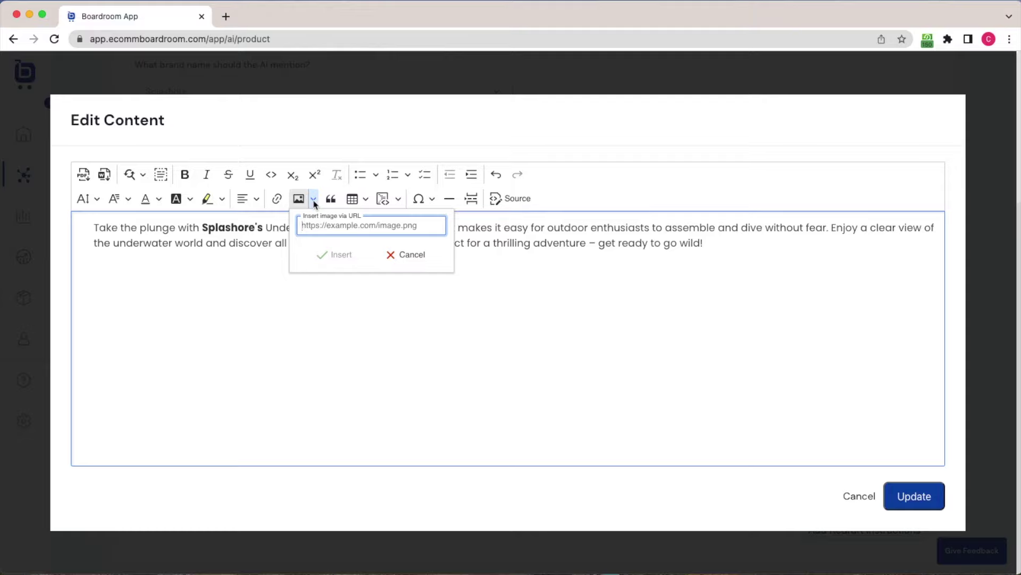
{"action": "left_click", "coordinate": [211, 266]}
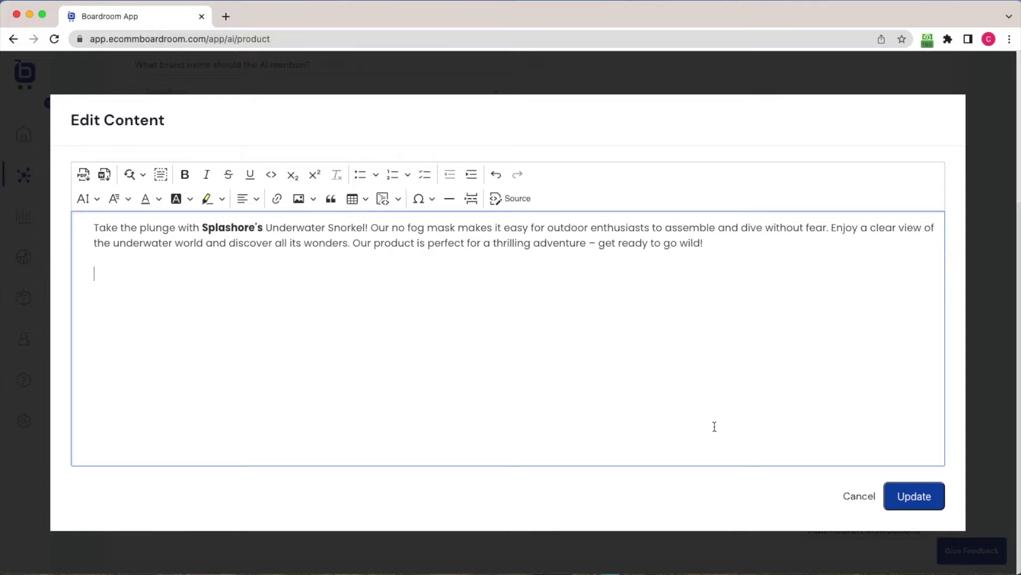
{"action": "left_click", "coordinate": [930, 503]}
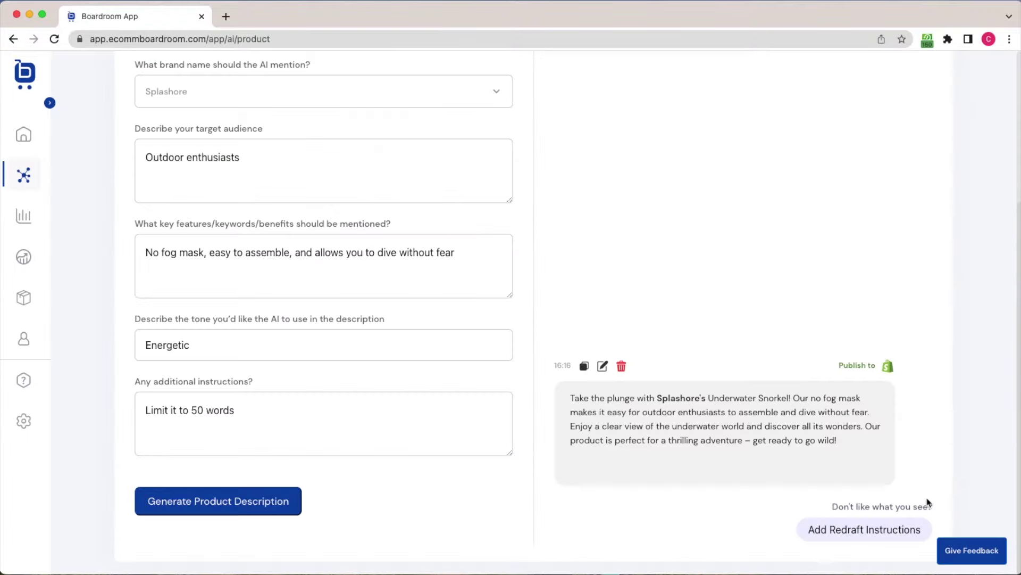
{"action": "left_click", "coordinate": [860, 371]}
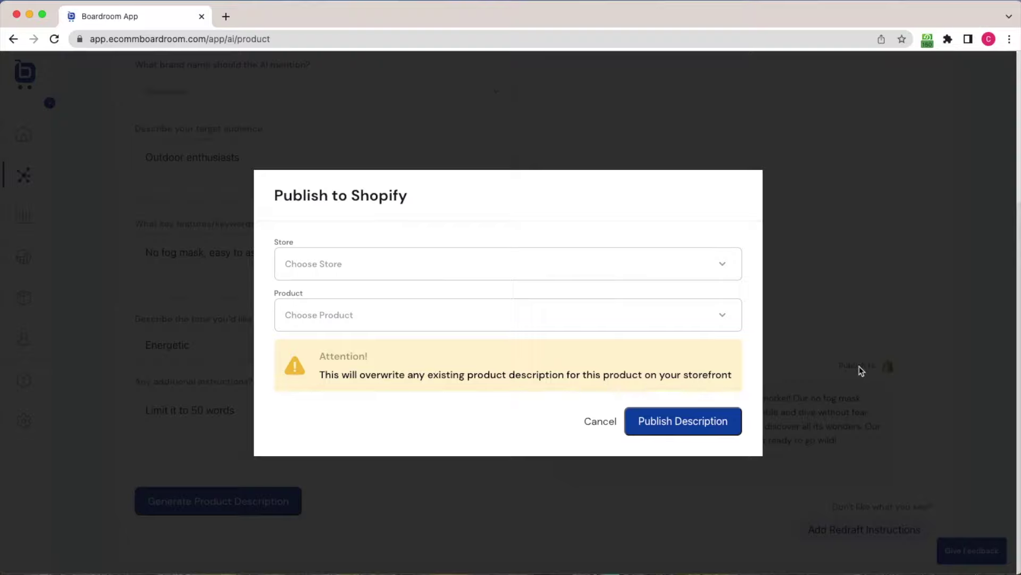
Choose store yugenite.myshopify.com and product Underwater Snorkel (Yugenite) as the publish target
{"action": "left_click", "coordinate": [632, 264]}
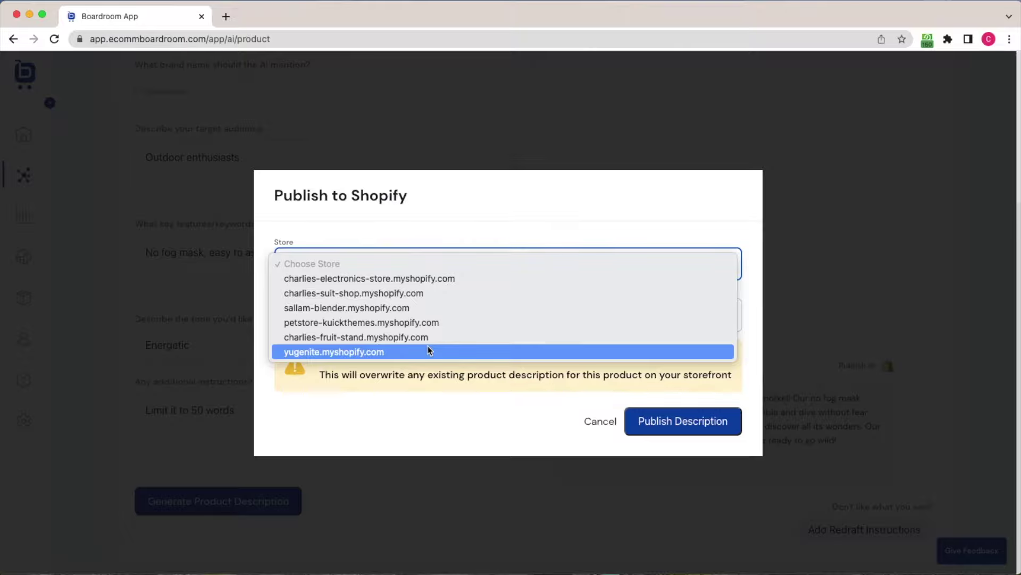
{"action": "left_click", "coordinate": [428, 351]}
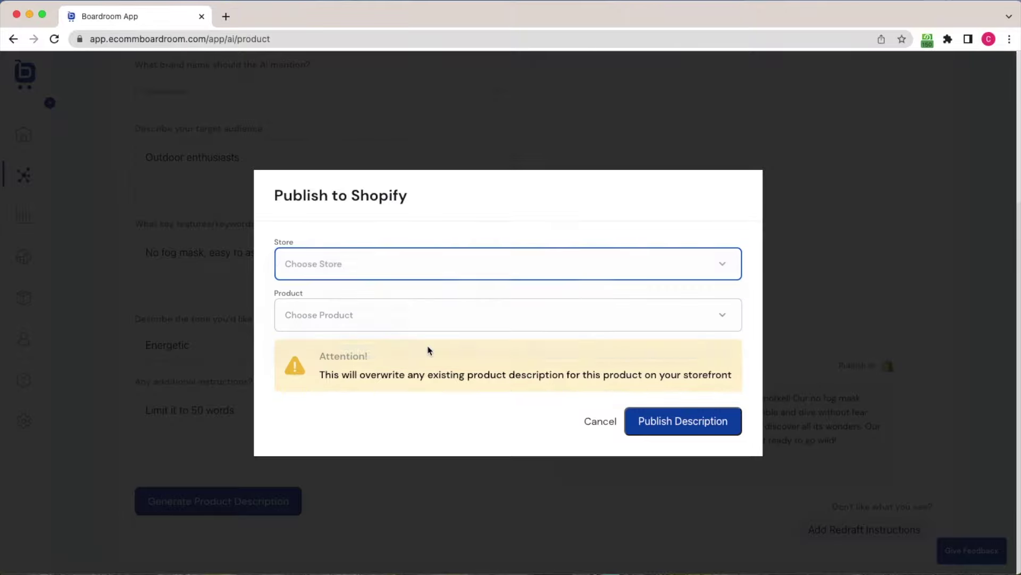
{"action": "left_click", "coordinate": [582, 321]}
{"action": "scroll", "coordinate": [598, 383], "scroll_direction": "down", "scroll_amount": 20}
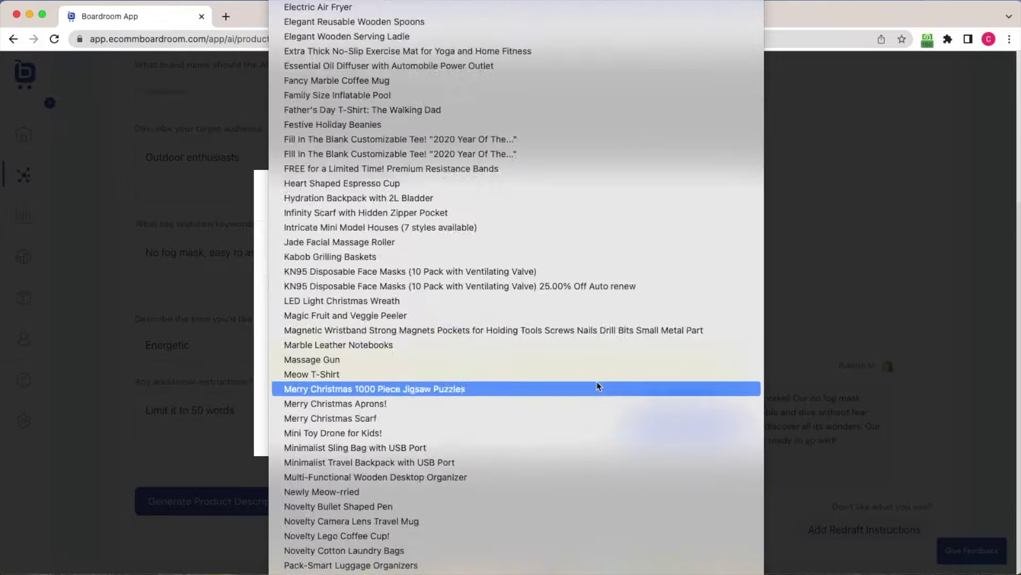
{"action": "scroll", "coordinate": [598, 383], "scroll_direction": "down", "scroll_amount": 10}
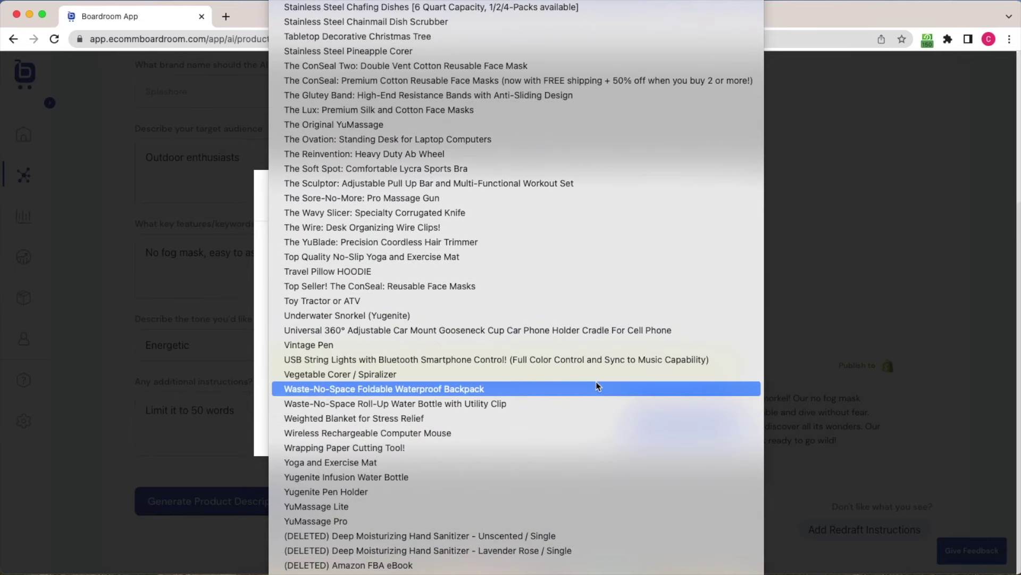
{"action": "left_click", "coordinate": [417, 314]}
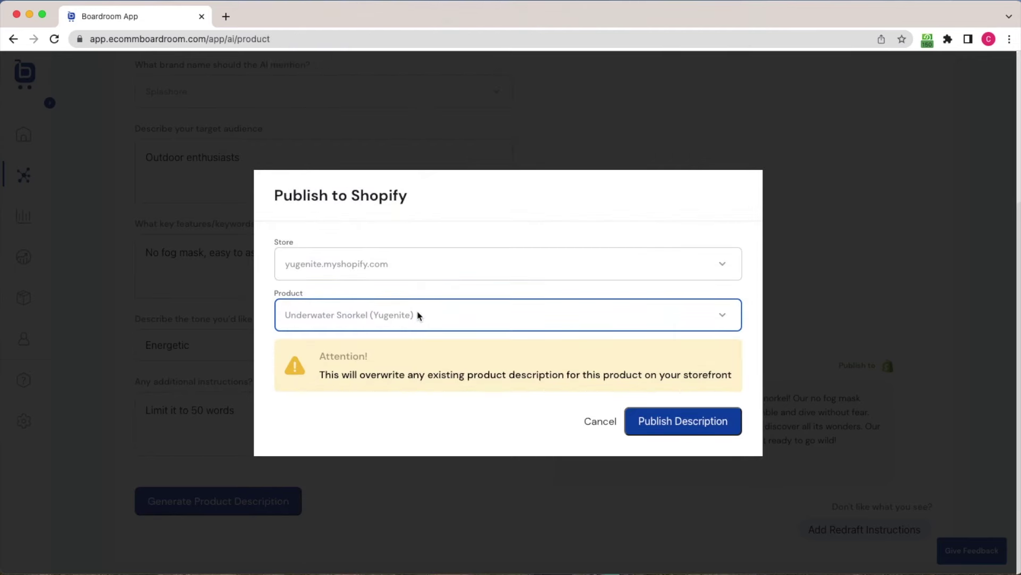
Publish the description to the Underwater Snorkel (Yugenite) product
{"action": "left_click", "coordinate": [681, 434]}
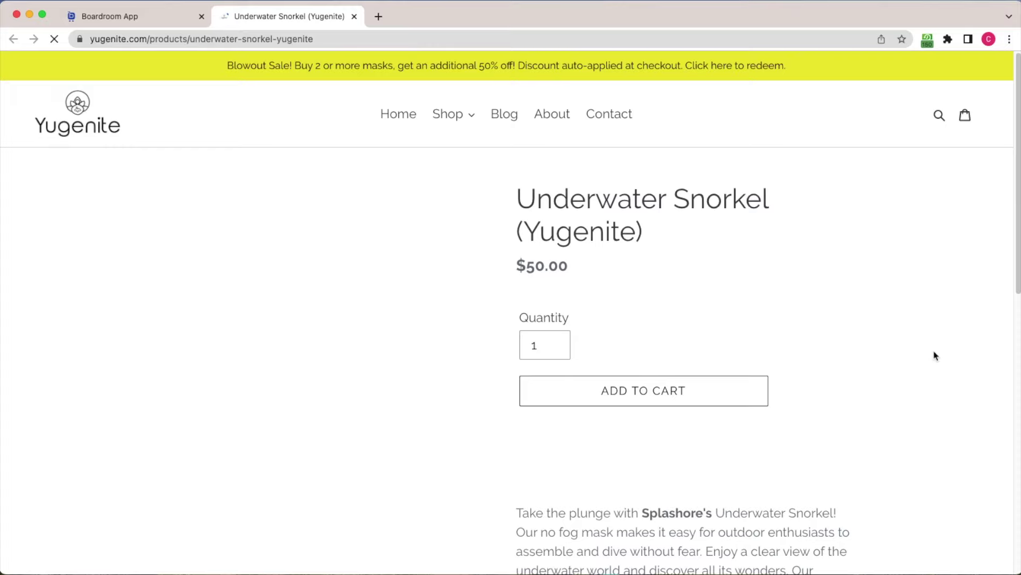
Scroll the storefront page to check the bold Splashore's description, then return to Boardroom
{"action": "scroll", "coordinate": [903, 355], "scroll_direction": "down", "scroll_amount": 5}
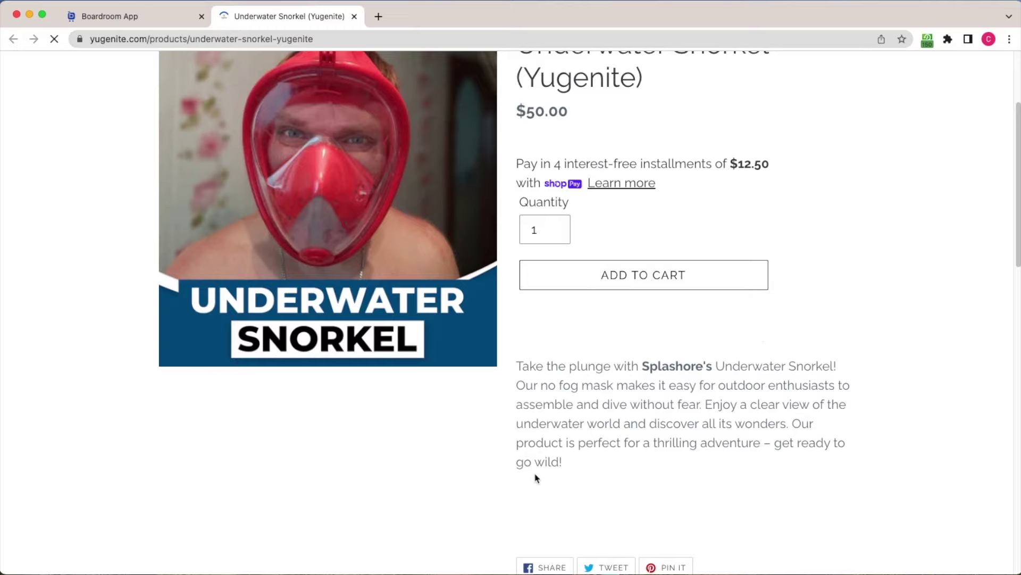
{"action": "key", "text": "ctrl+shift+Tab"}
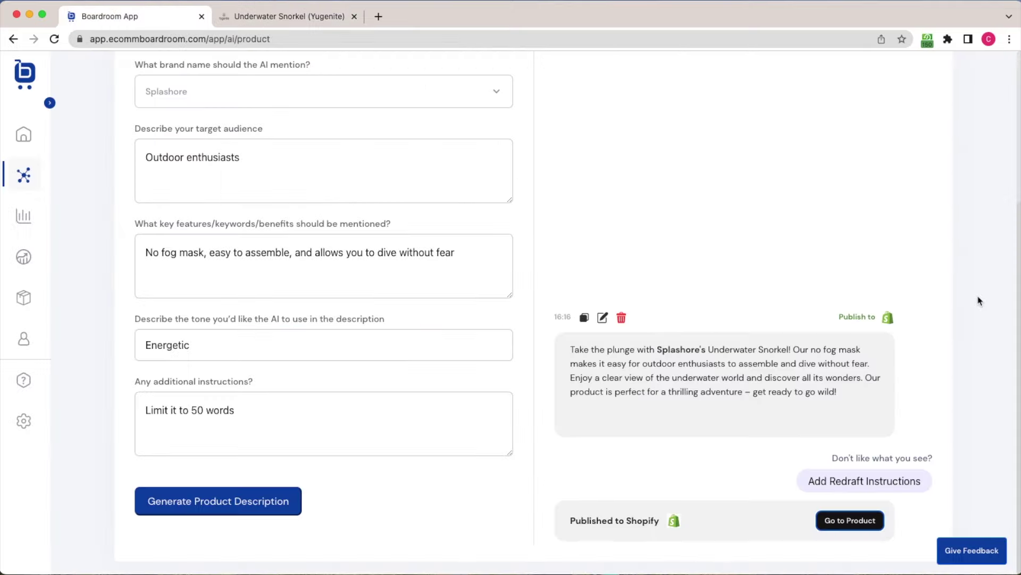